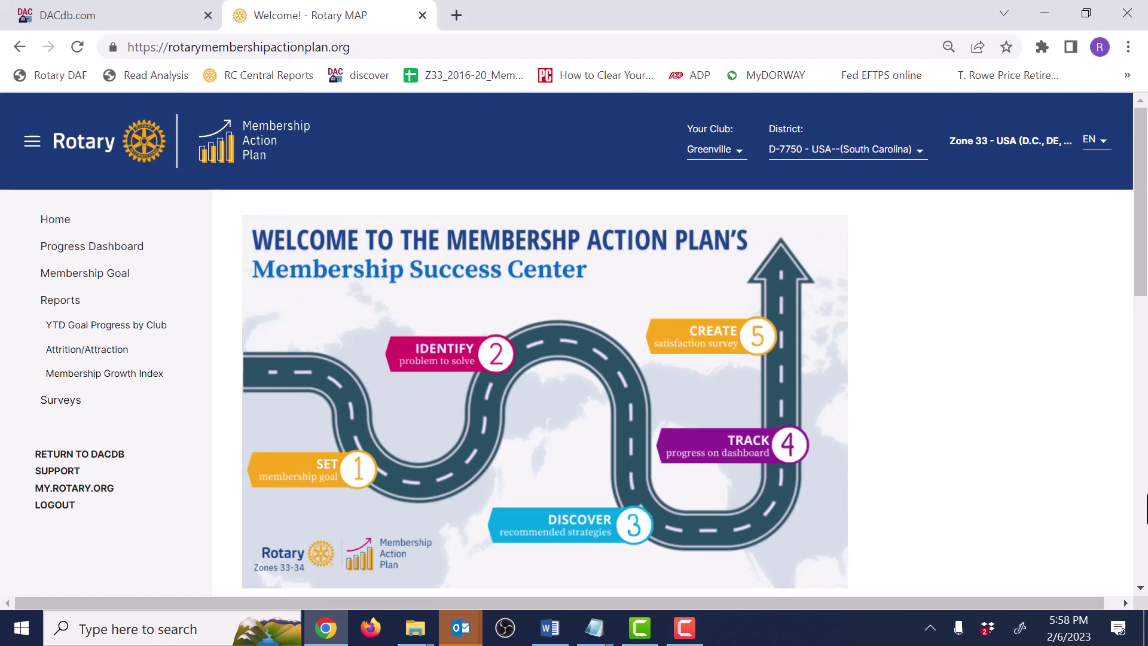
Go to the Surveys page to see the club's current surveys, including Greenville 2-6-2023.
click(45, 405)
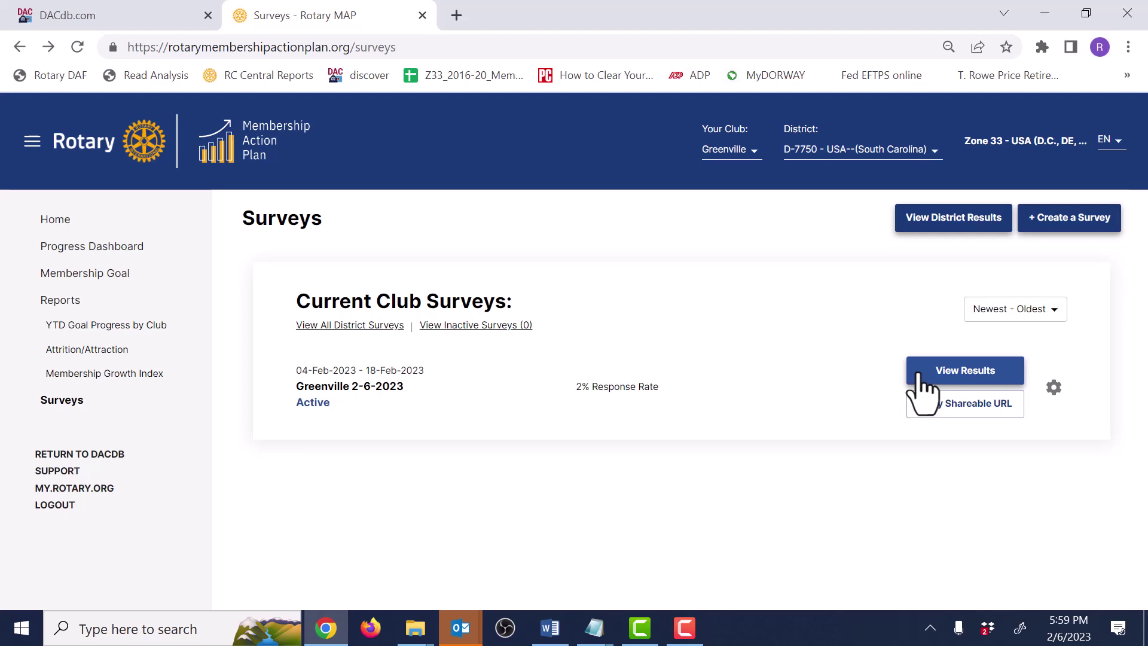
Create a new survey named 'February 2023' that closes on 20-Feb-2023.
click(1067, 230)
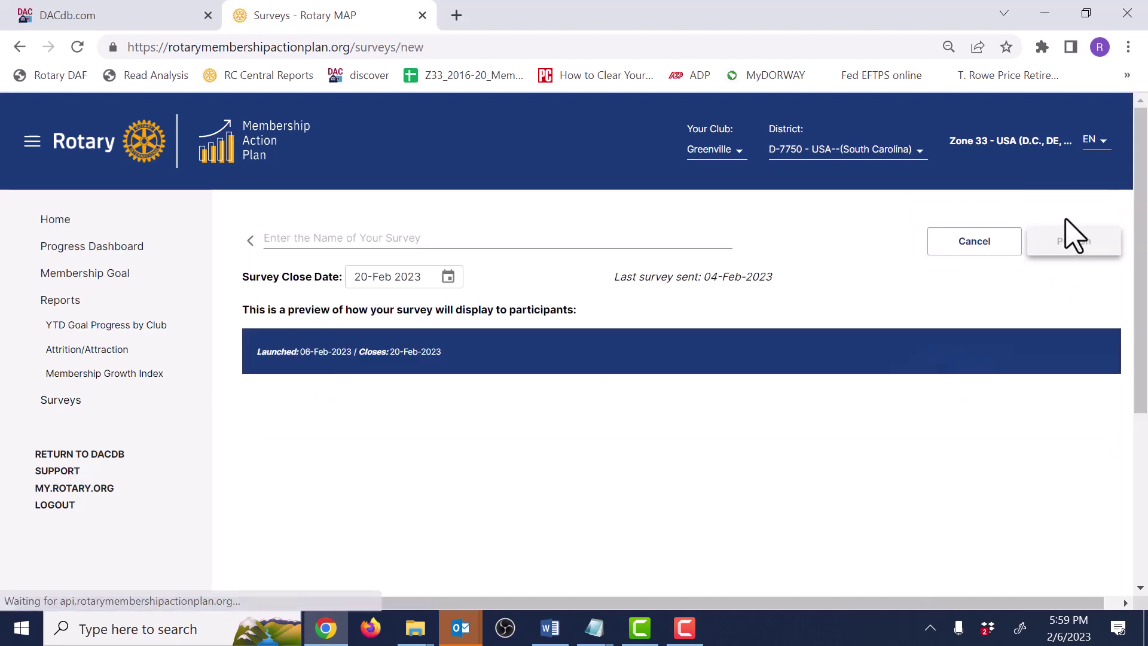
click(430, 238)
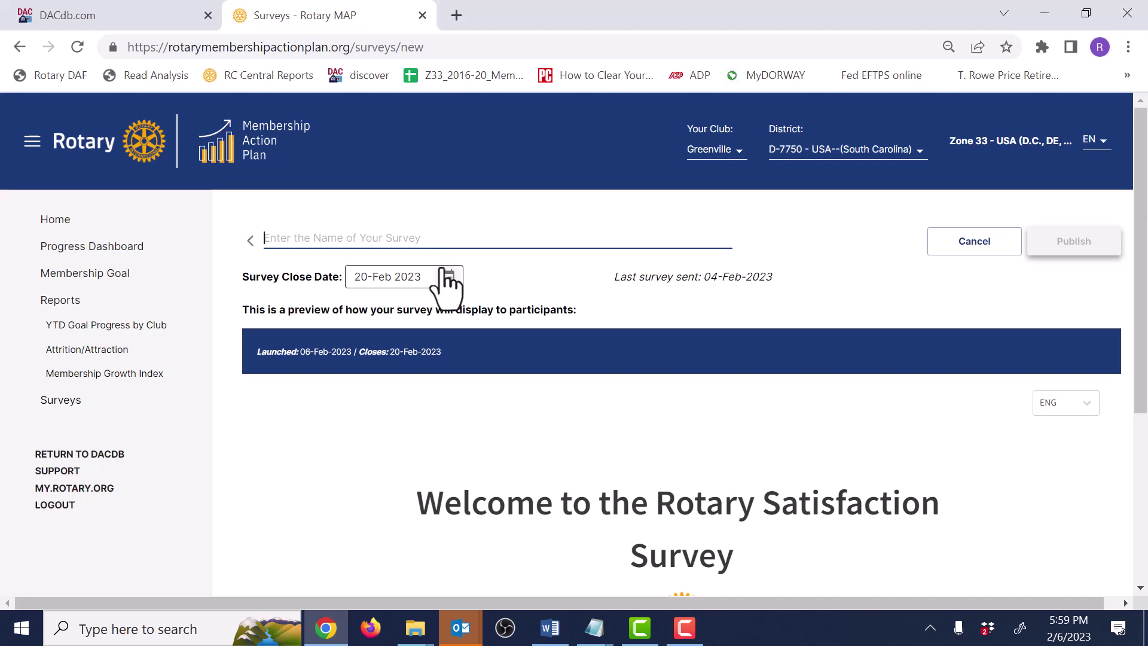
click(410, 236)
text(February 2023)
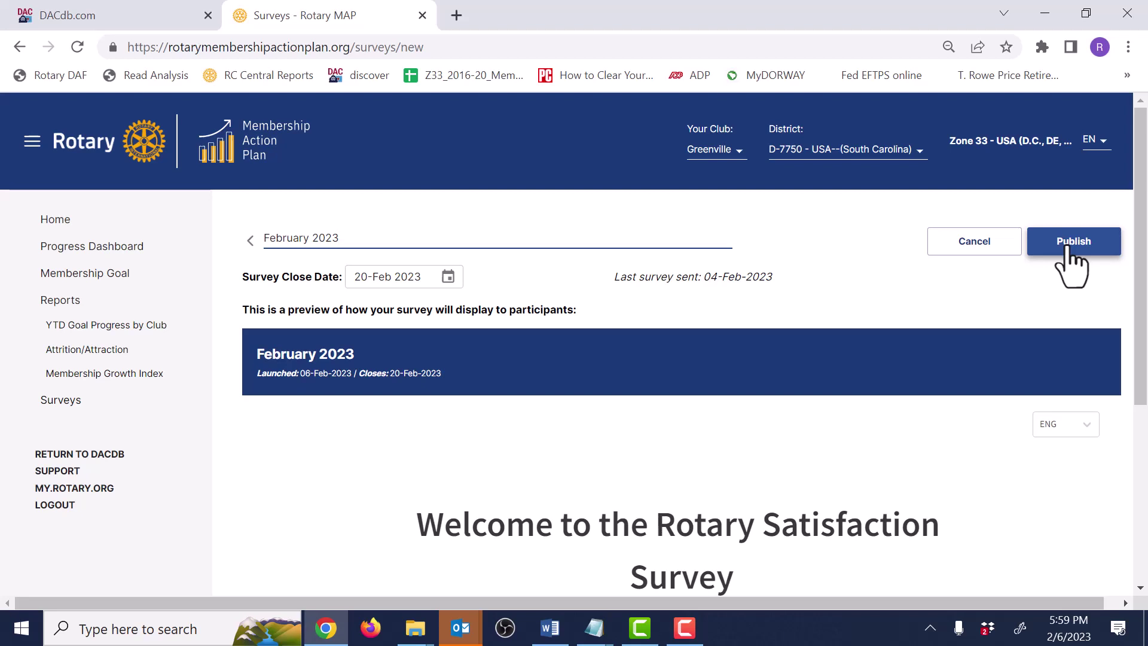
scroll(1060, 268, down, 3)
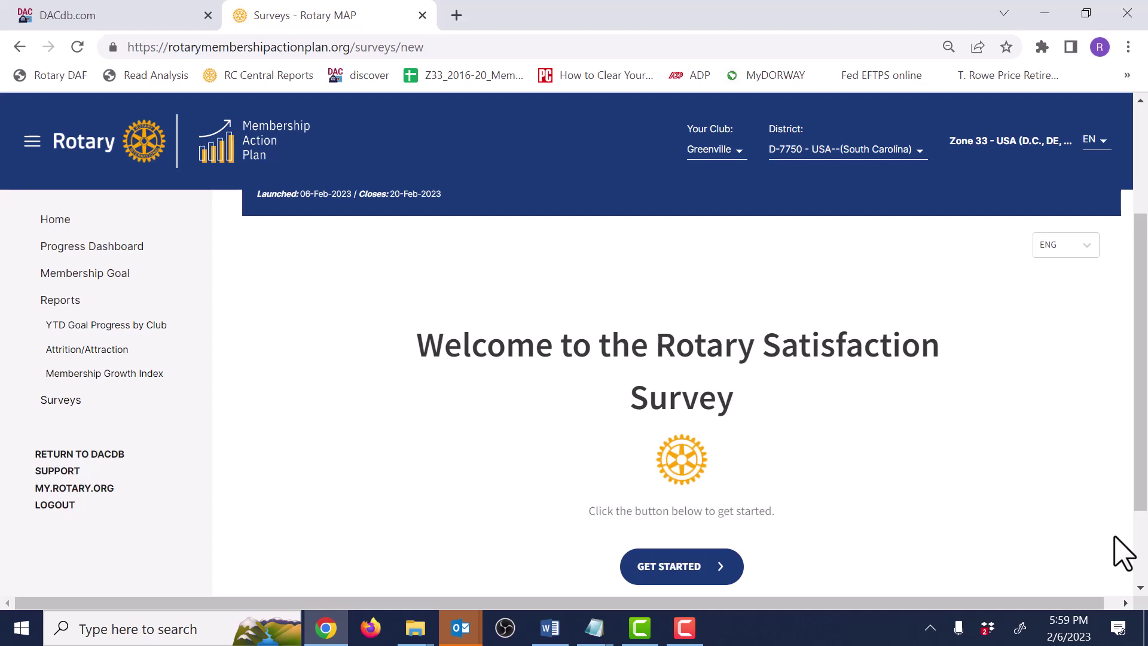
scroll(1121, 547, up, 3)
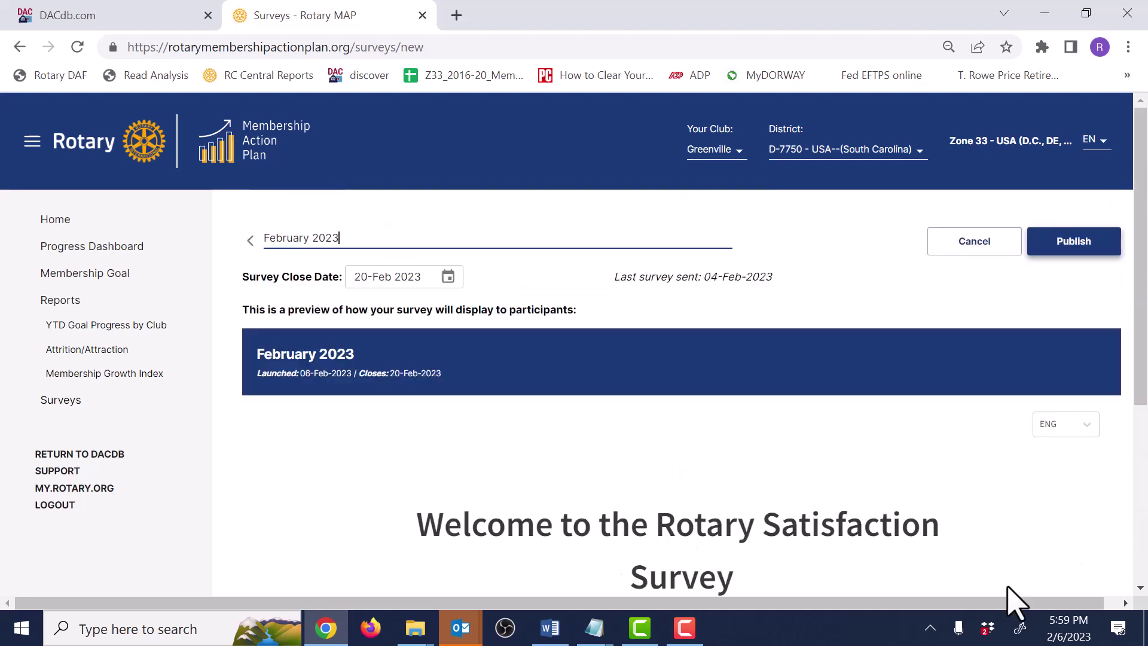
Publish the February 2023 survey, copy its share URL, and return to the DACdb email draft.
click(1092, 246)
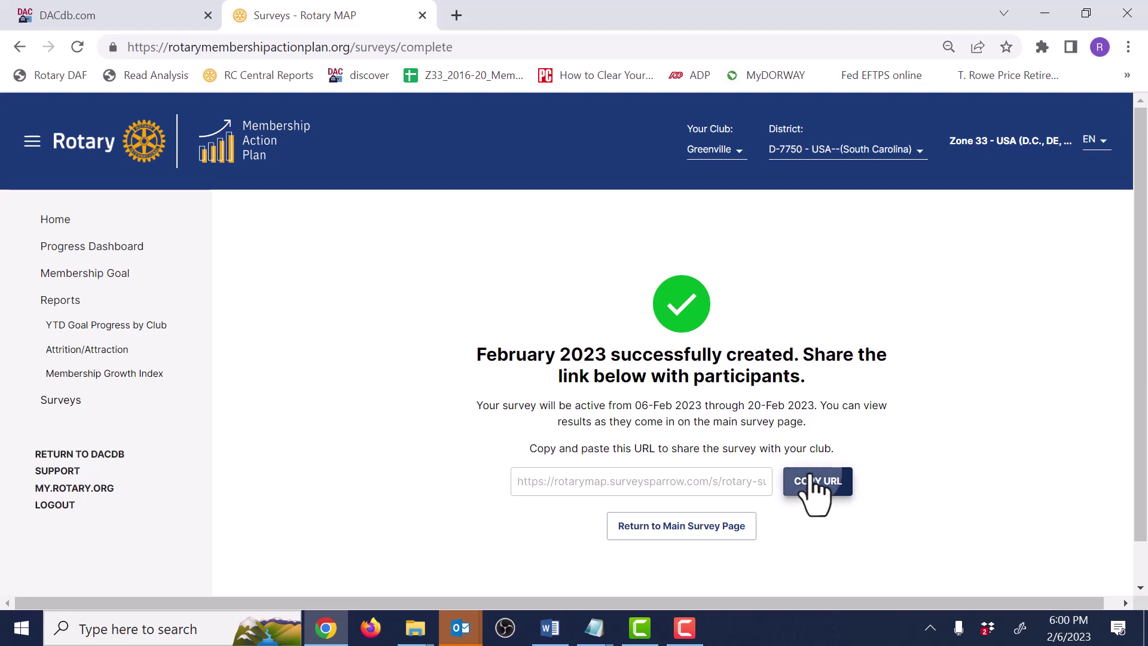
click(811, 475)
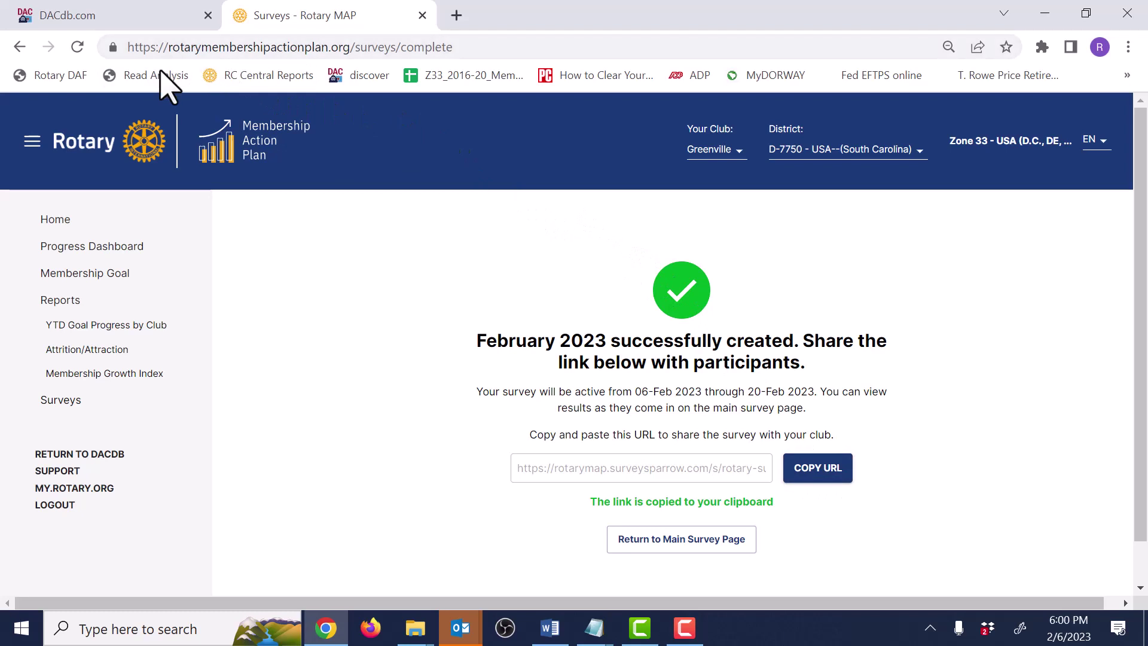
key(ctrl+shift+Tab)
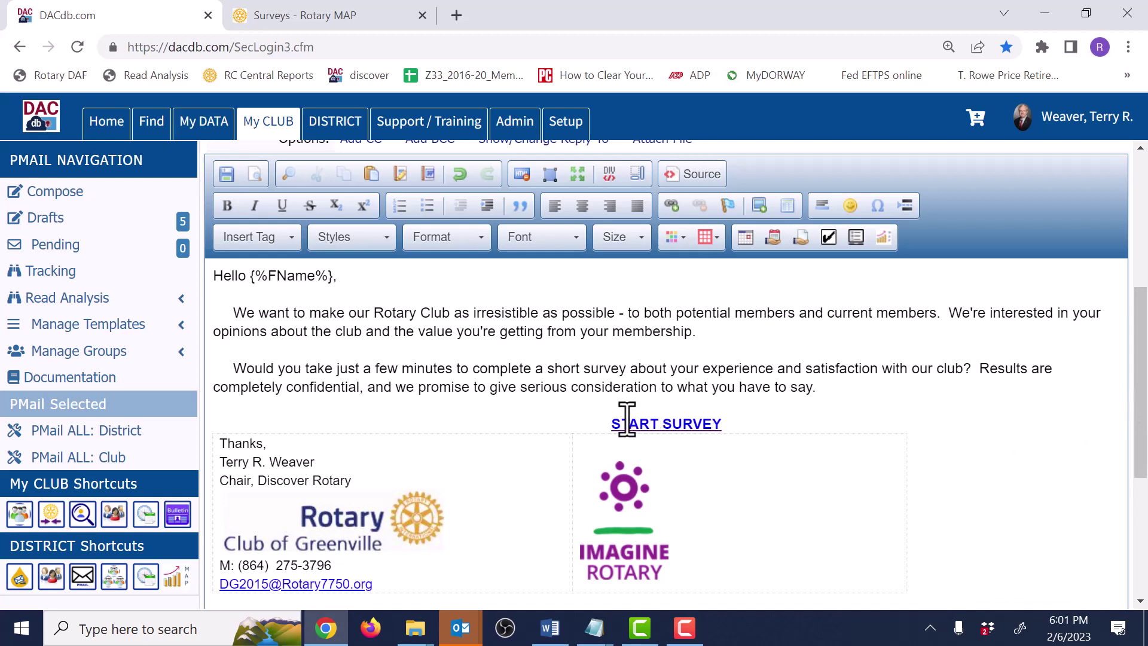
Link the email's START SURVEY text to the pasted February 2023 survey URL.
drag(609, 425, 723, 424)
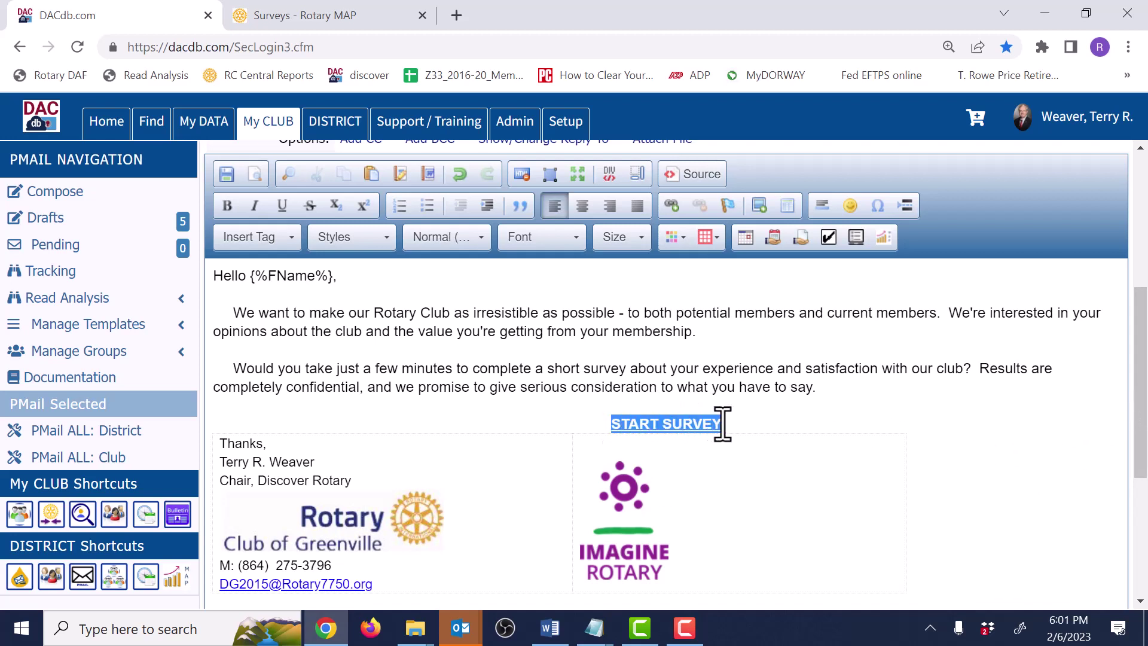
click(671, 203)
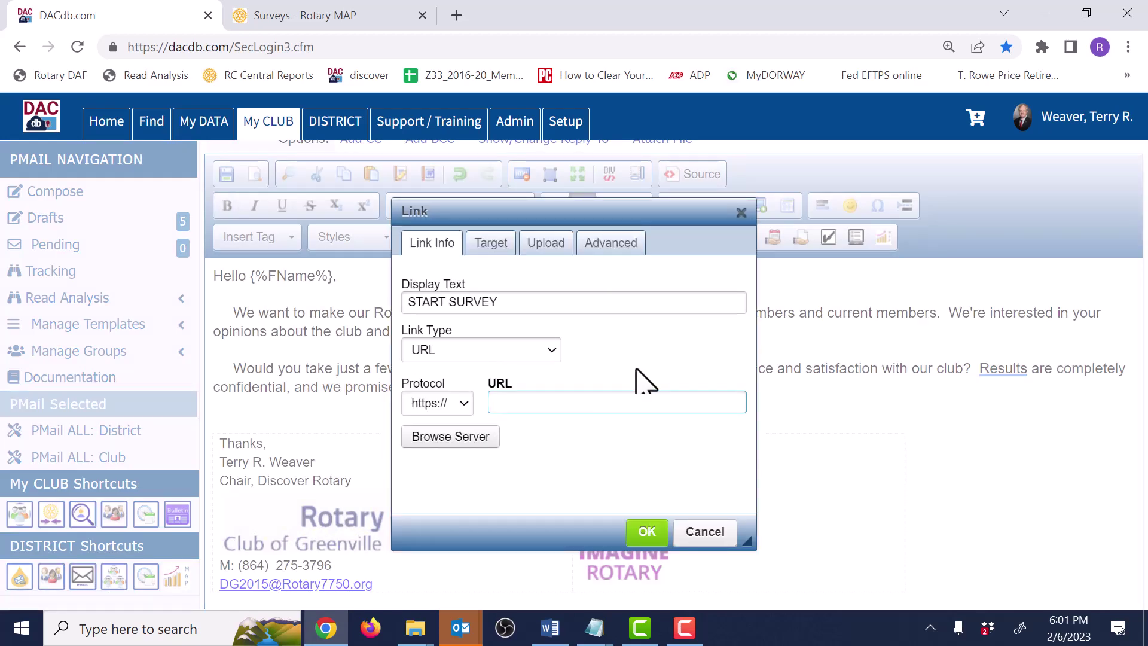
key(ctrl+v)
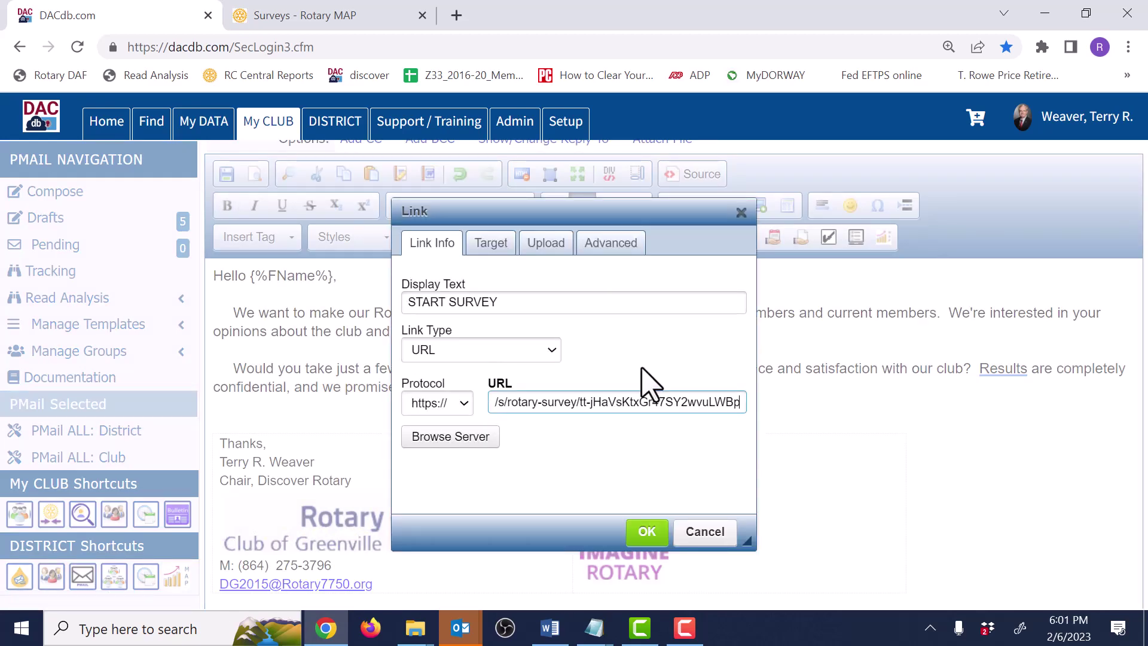
click(645, 532)
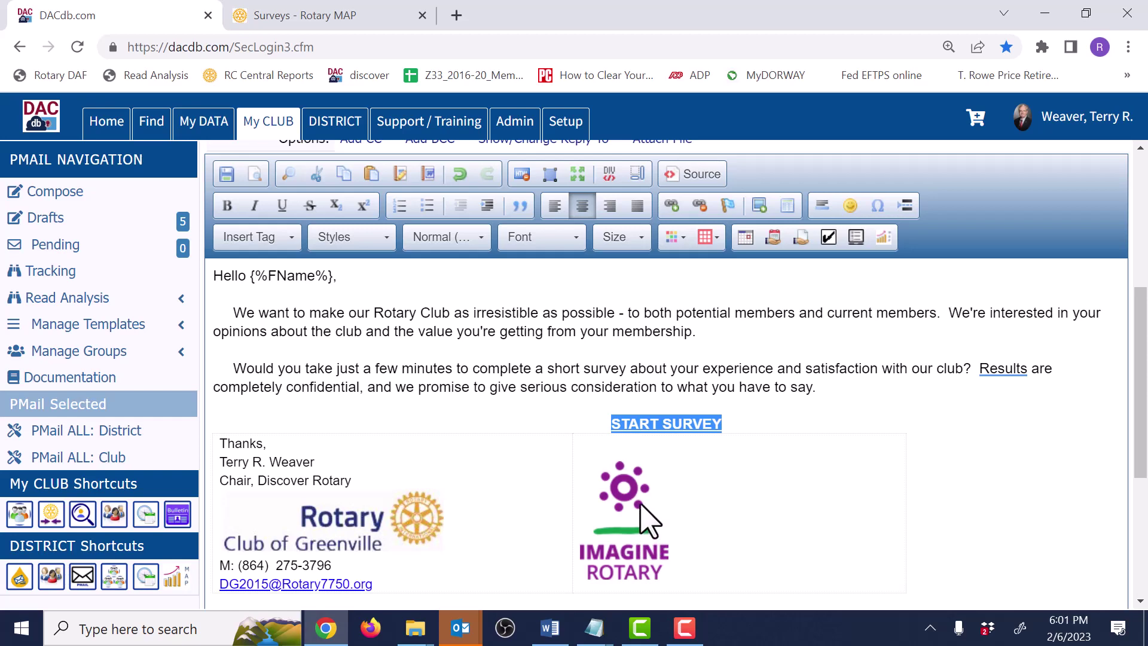
scroll(634, 503, up, 1)
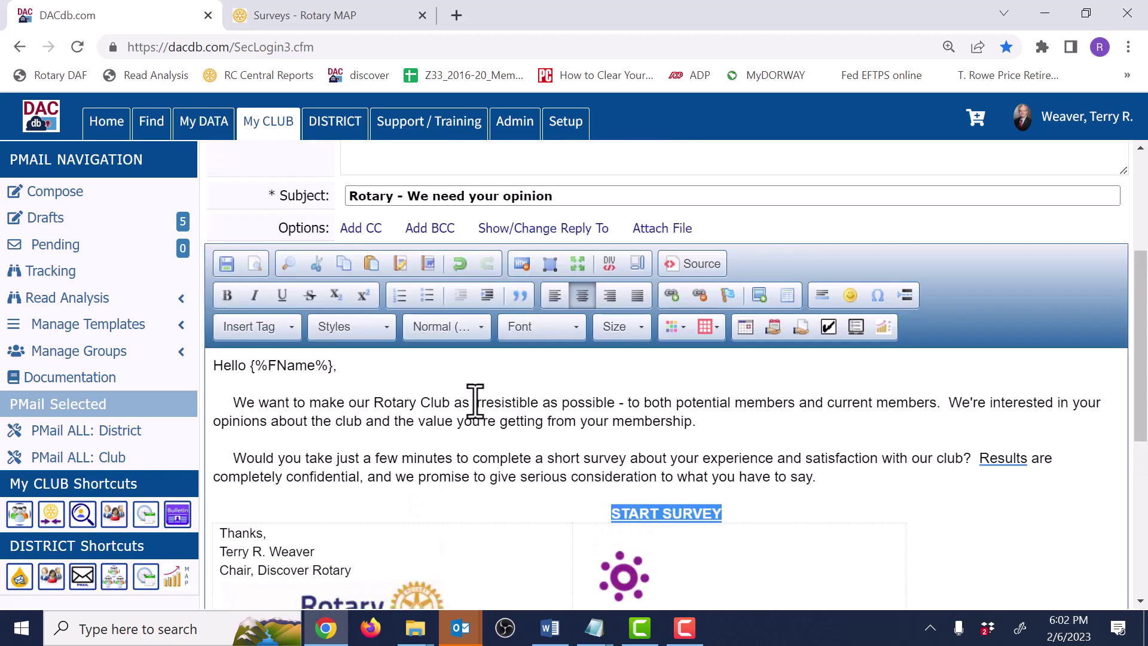
Save the email over Survey Template.htm in the Club folder, with Save Metadata and Replace Existing set to Yes.
click(226, 263)
click(395, 427)
click(382, 459)
click(392, 467)
click(397, 500)
click(860, 521)
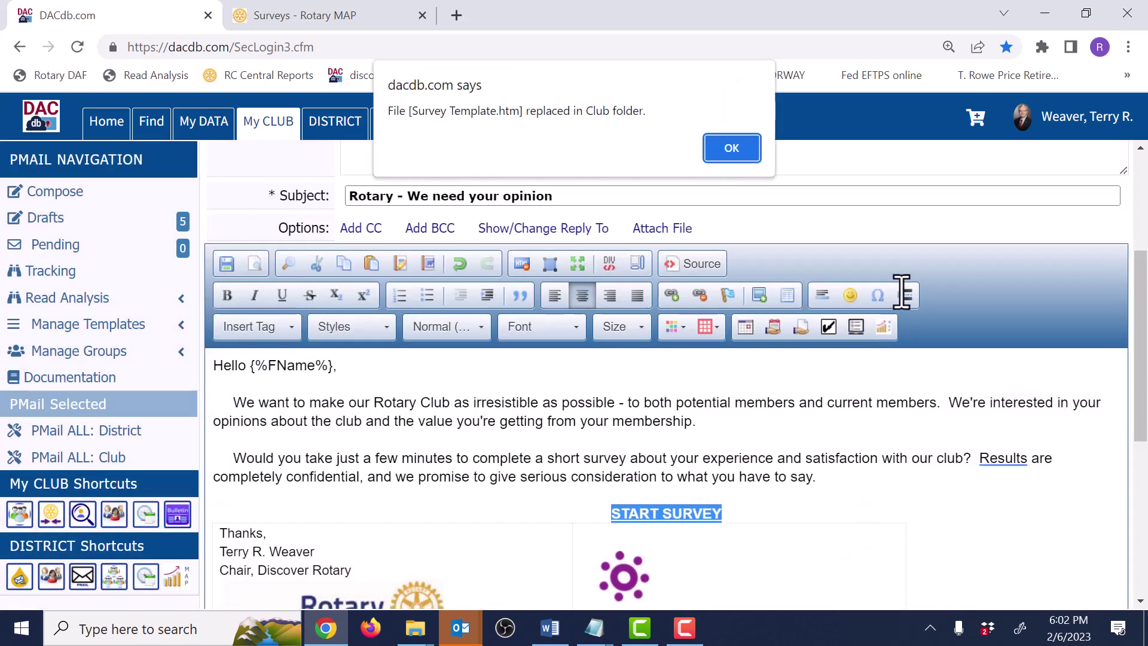
click(731, 148)
scroll(879, 305, up, 4)
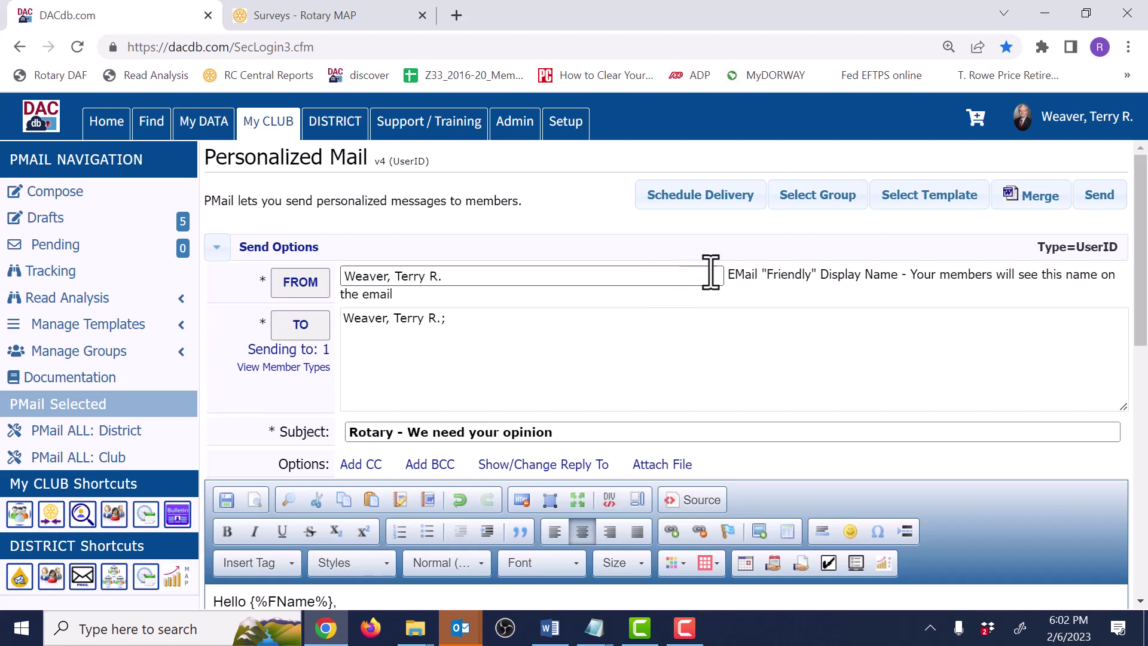
Send the 'Rotary - We need your opinion' email, then open the survey URL to test it.
click(1099, 199)
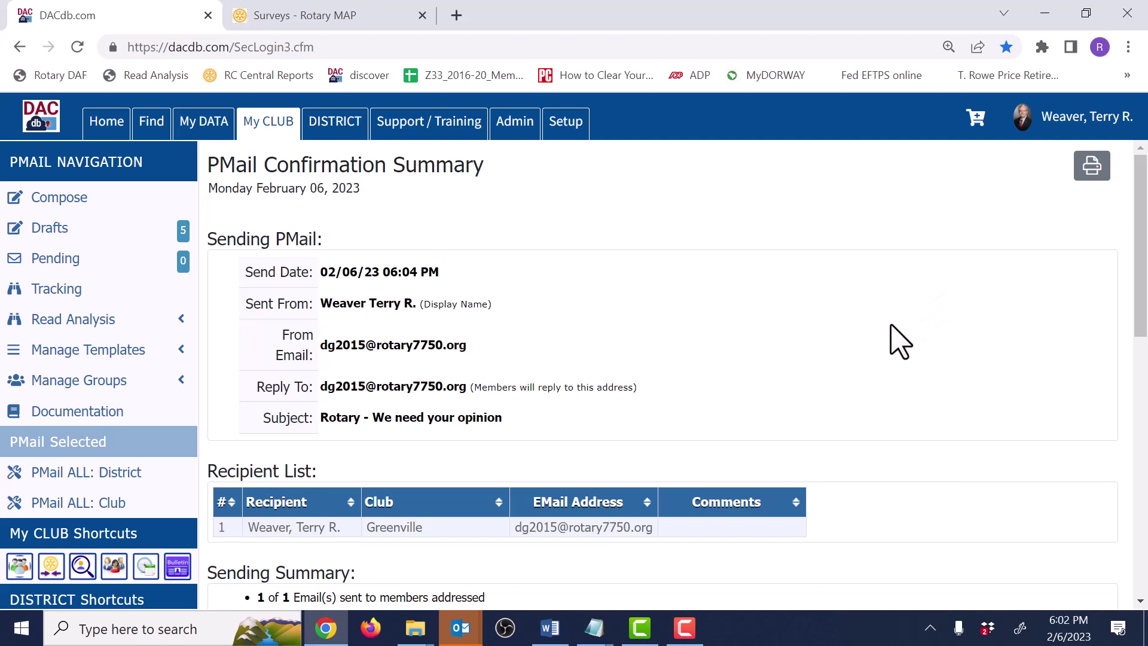
click(332, 47)
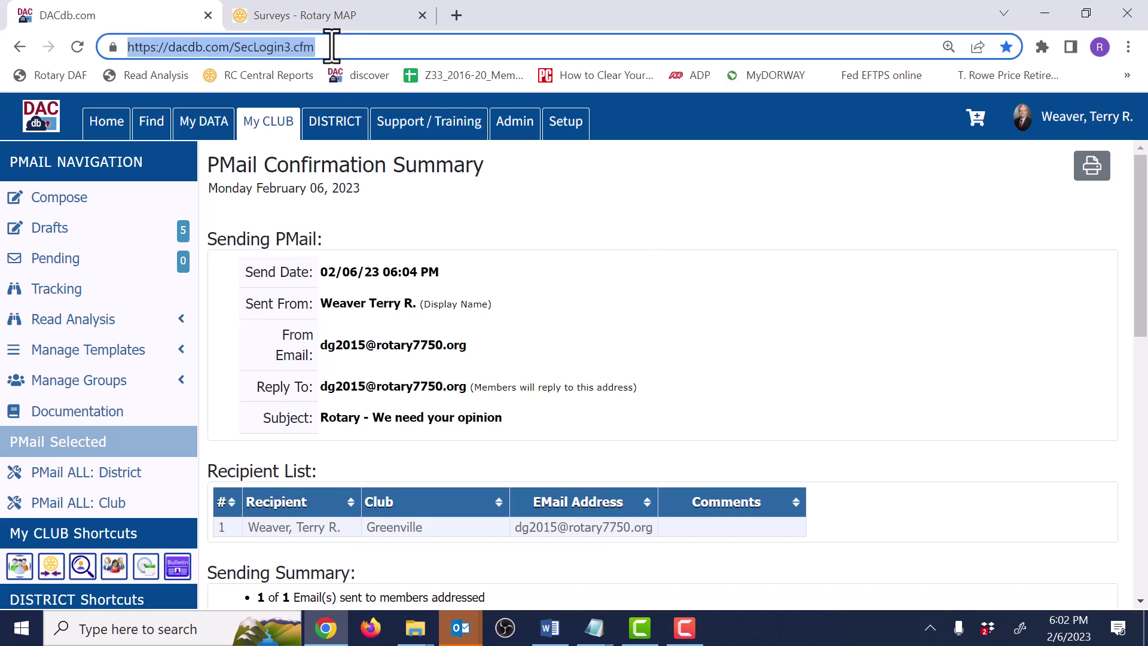
key(ctrl+v)
key(Return)
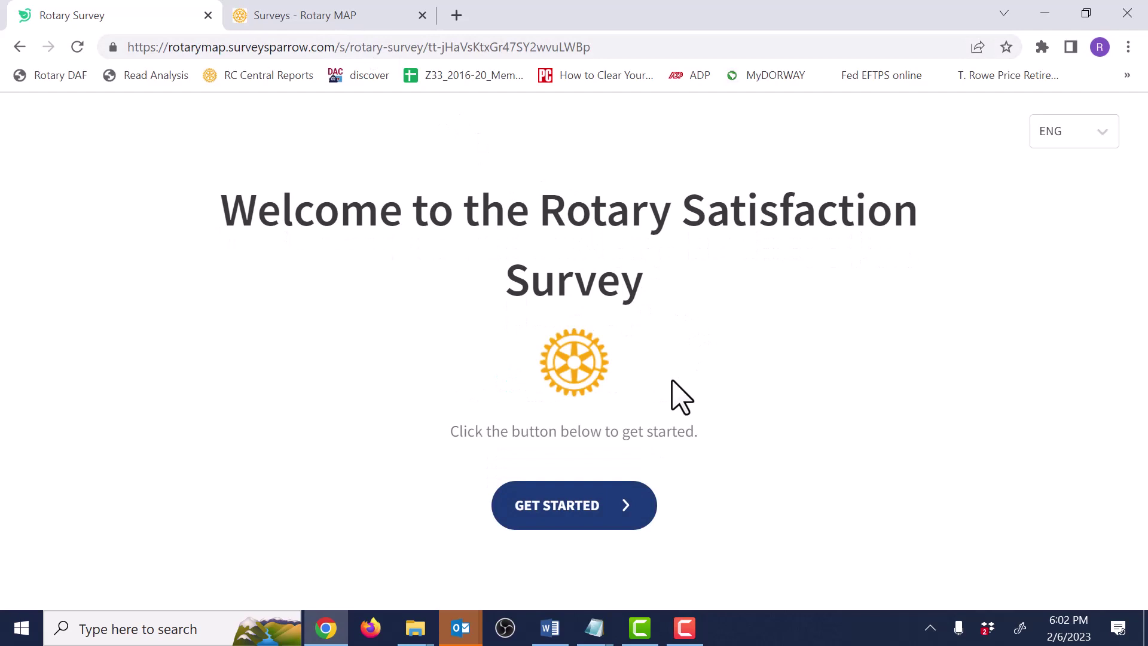
Start the survey to check that Question 1 appears, then return to the Rotary MAP tab.
click(553, 513)
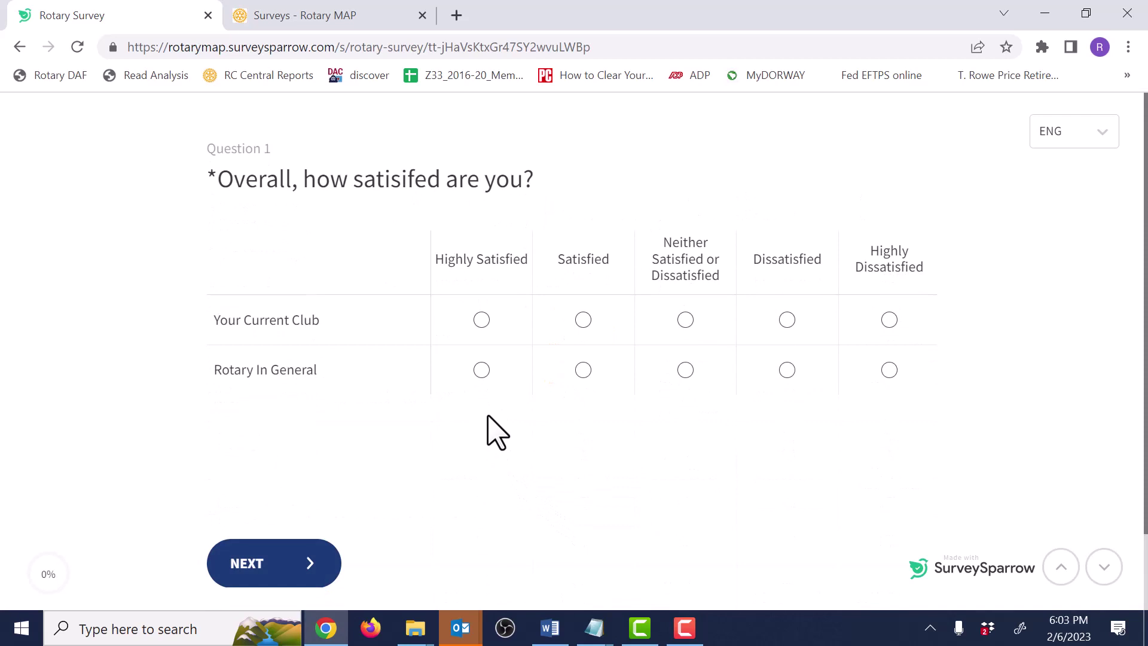
click(315, 18)
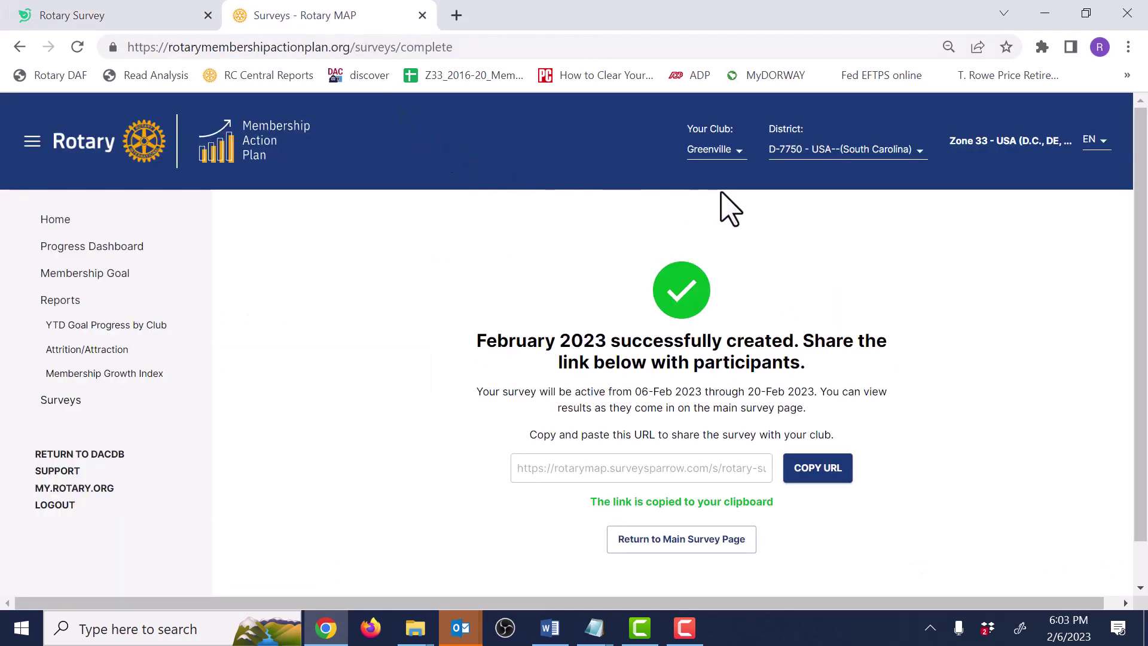
View the Greenville 2-6-2023 survey results: 2% participation, 3 of 169 members.
click(63, 400)
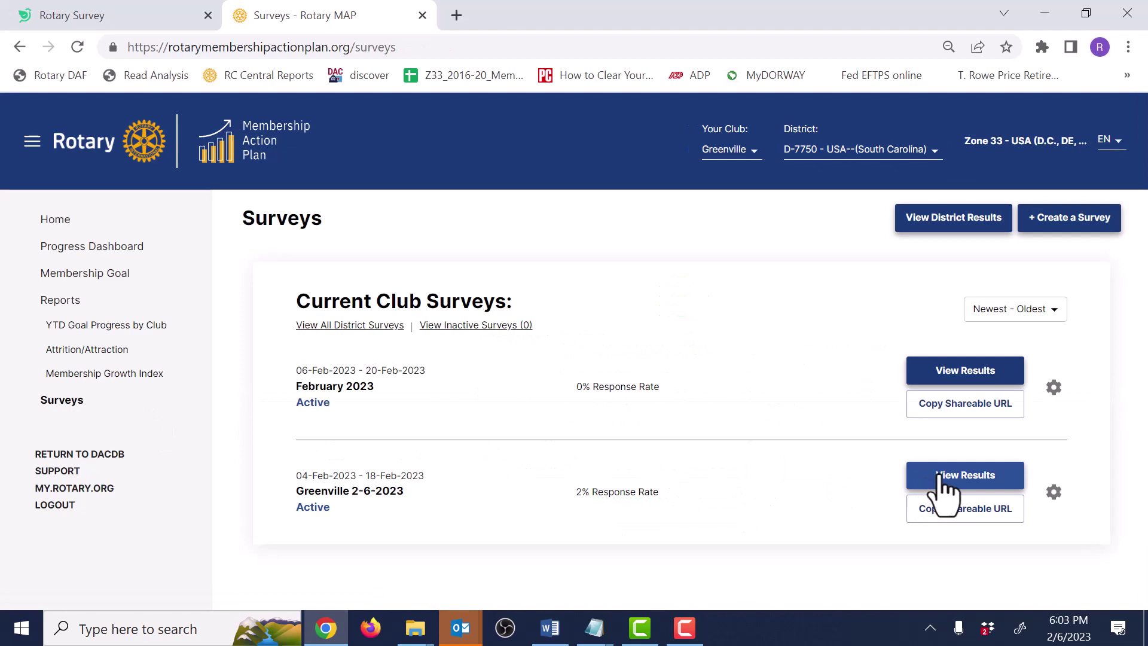
click(944, 478)
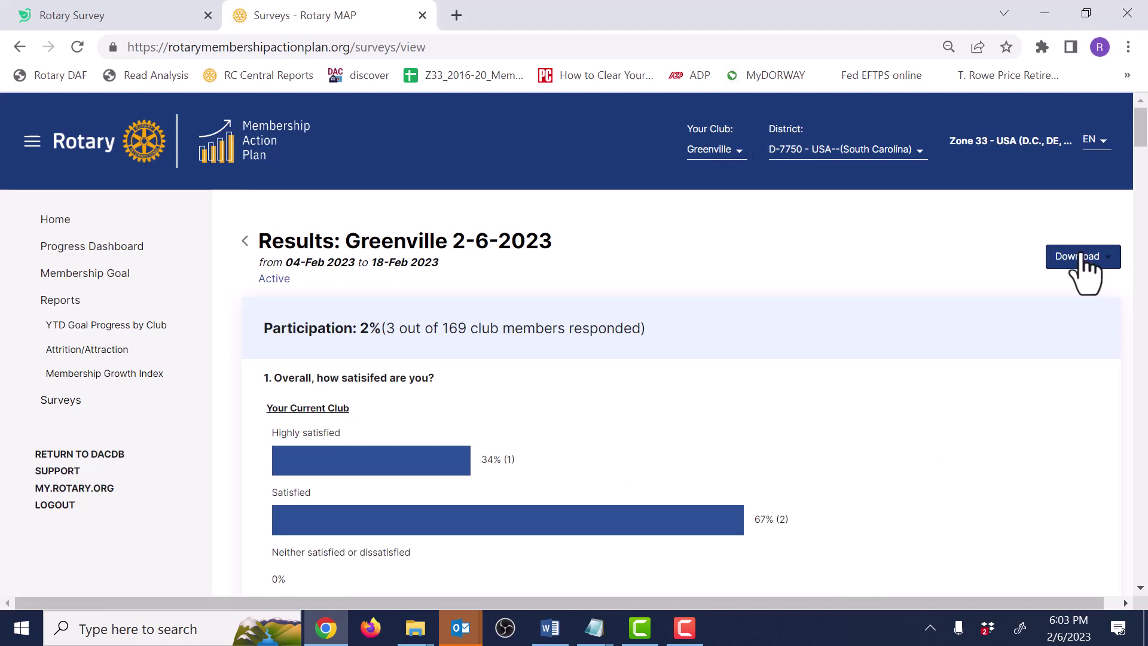
scroll(885, 383, down, 1)
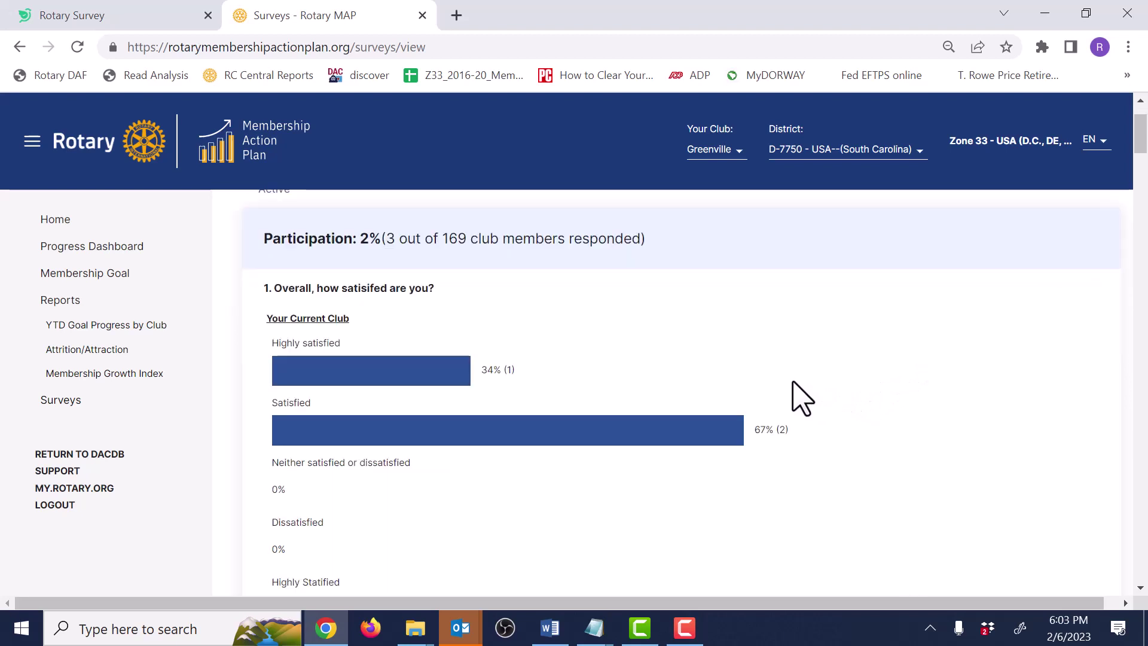
scroll(801, 398, down, 2)
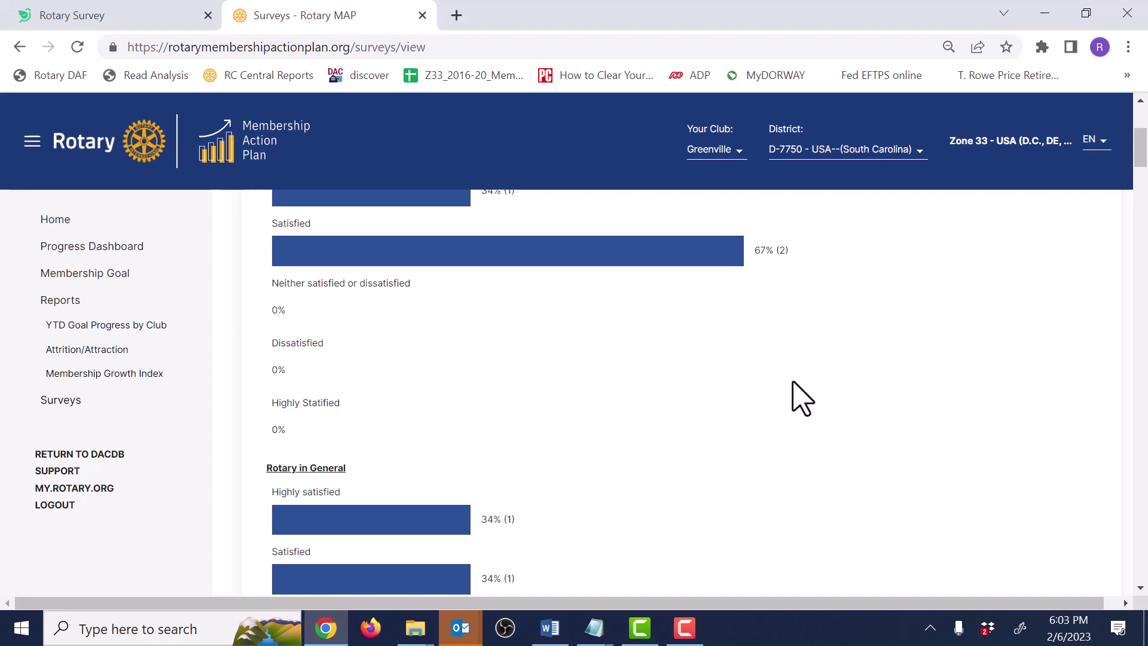
scroll(801, 398, down, 2)
scroll(807, 409, down, 2)
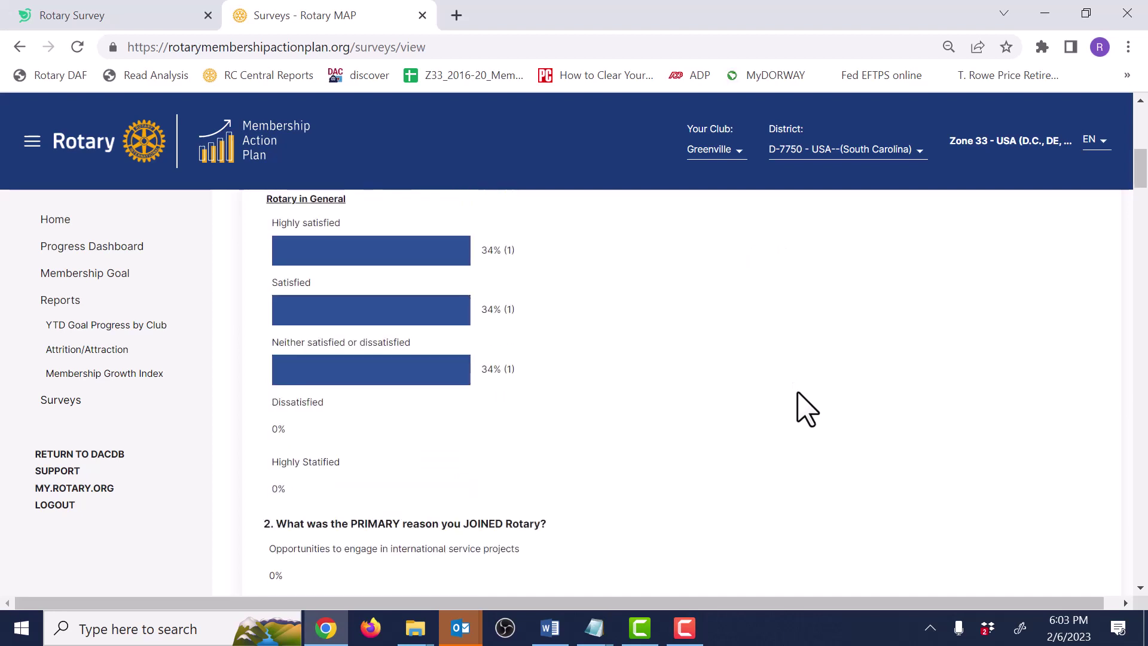
scroll(802, 406, down, 1)
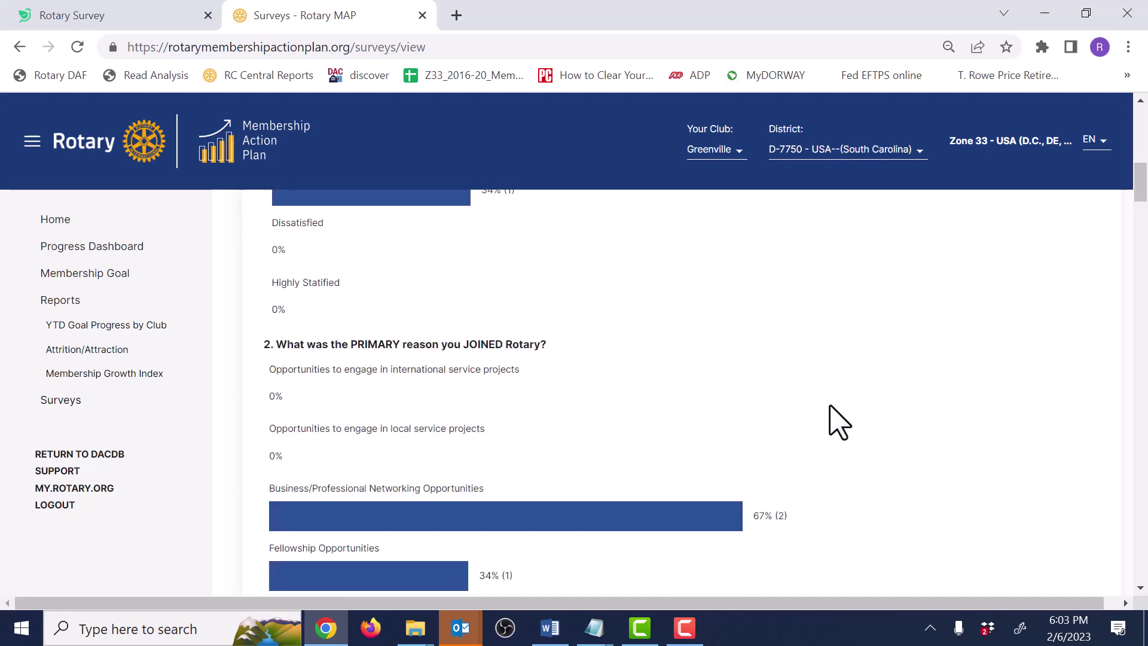
scroll(837, 421, down, 1)
scroll(848, 428, down, 1)
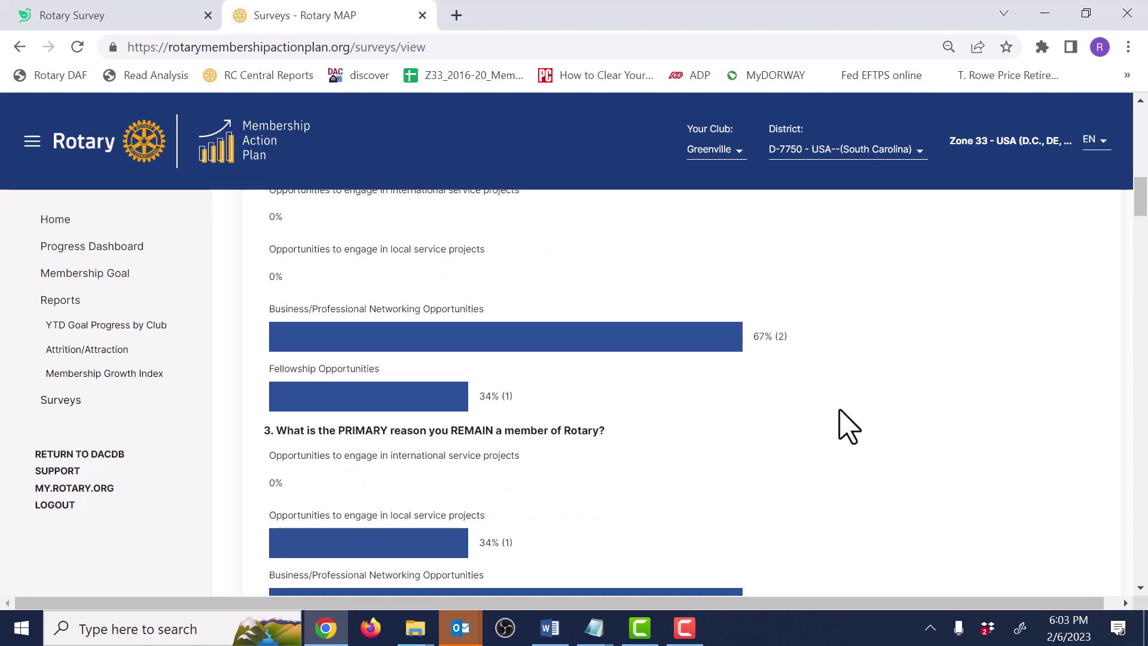
scroll(847, 428, down, 1)
scroll(848, 428, down, 2)
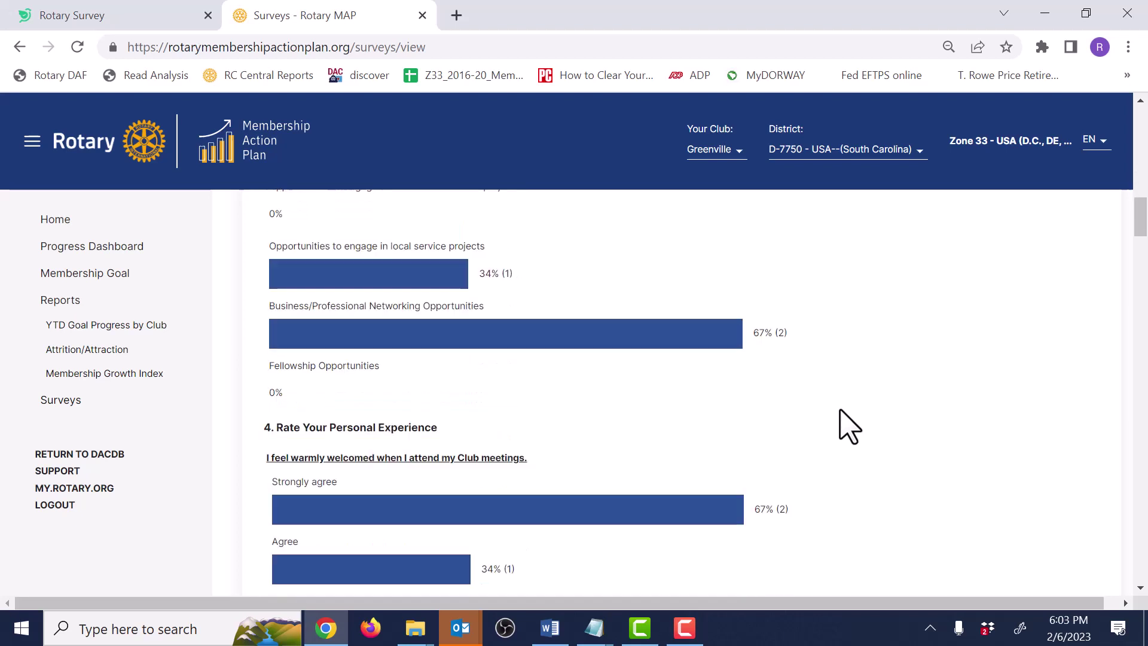
scroll(848, 428, down, 1)
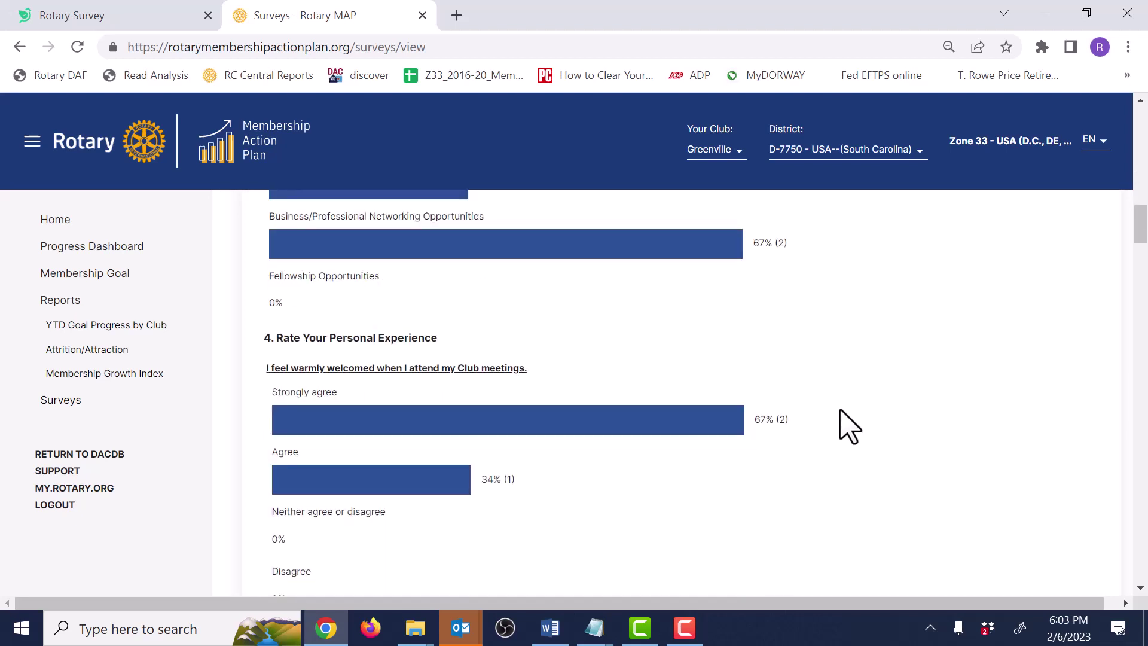